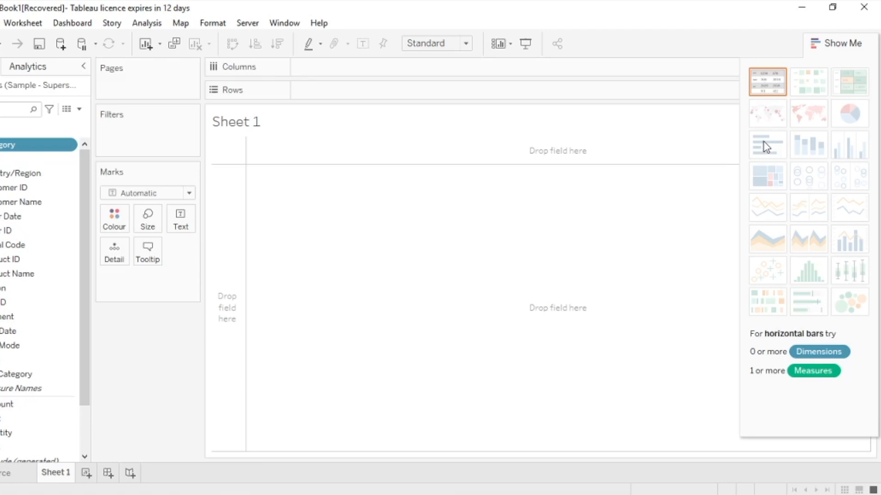
Build a vertical bar chart of total Sales by Region, with Sales in rows and Region in columns.
scroll(46, 318, down, 3)
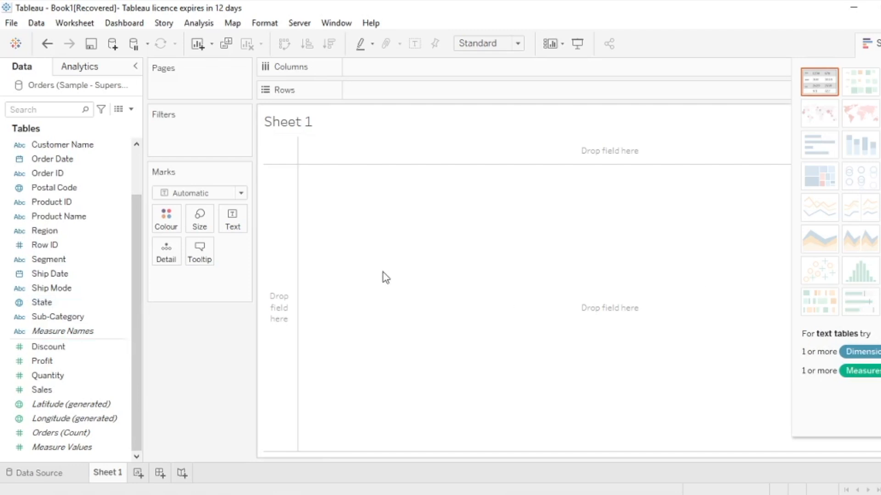
click(71, 389)
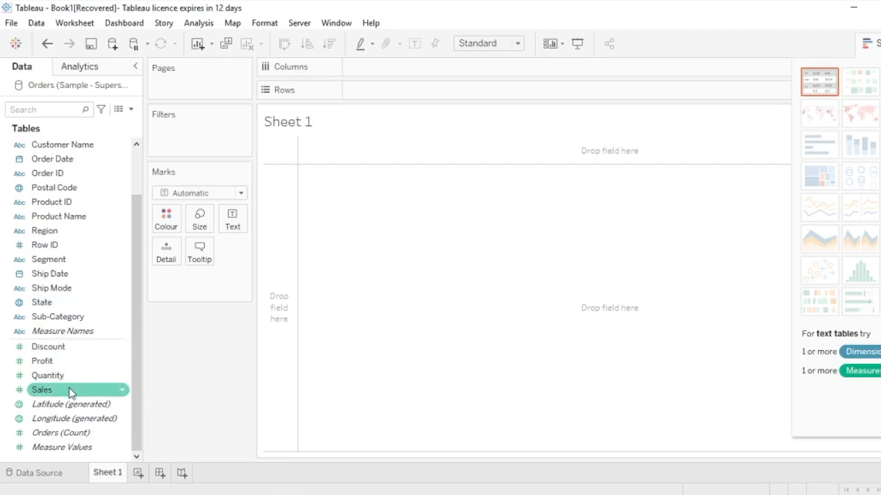
double_click(71, 390)
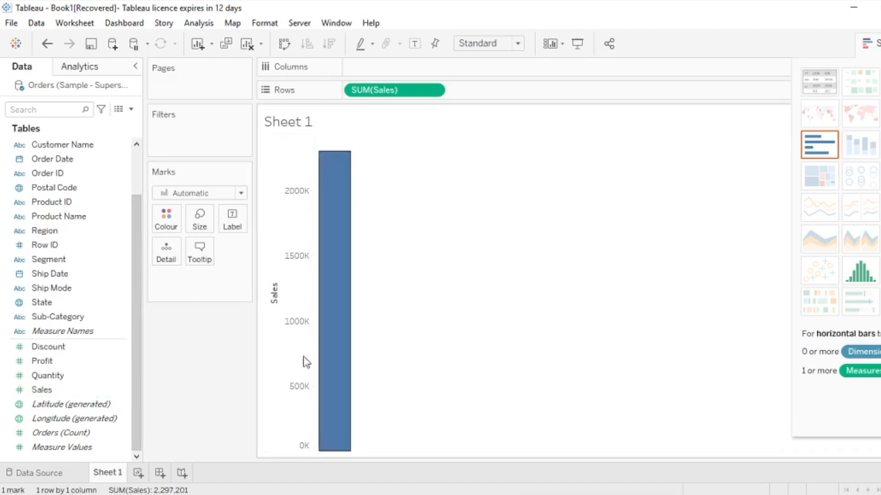
click(55, 232)
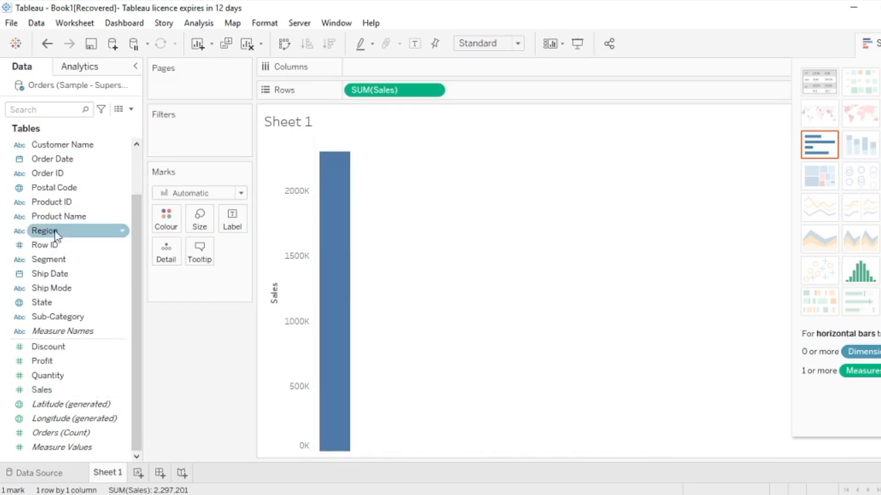
double_click(55, 232)
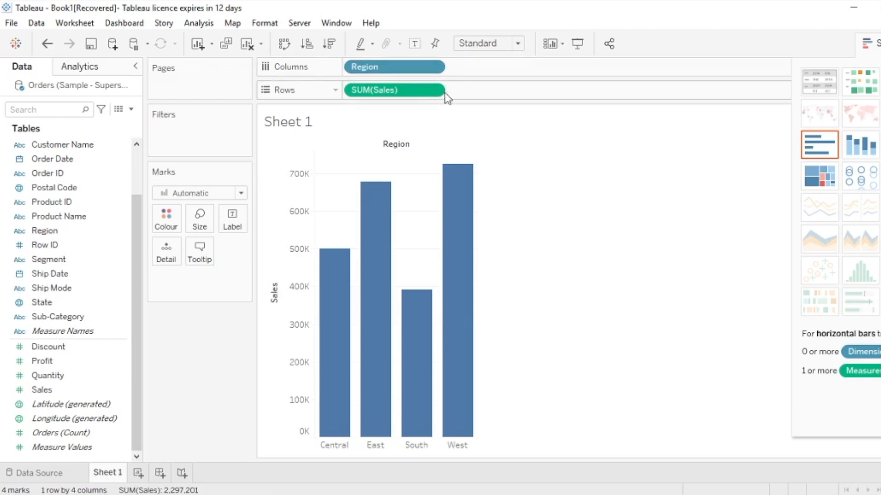
mouse_move(337, 322)
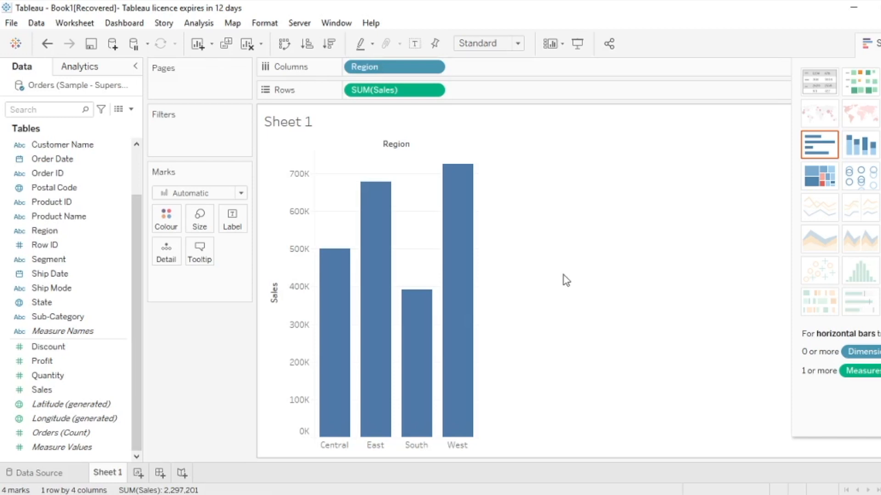
Swap the rows and columns to try horizontal bars, and swap back to vertical bars, twice.
key(ctrl+w)
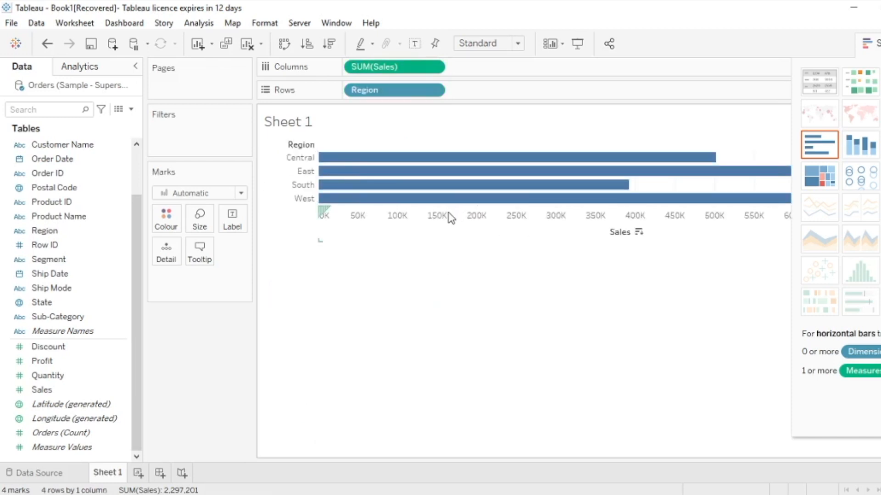
click(287, 45)
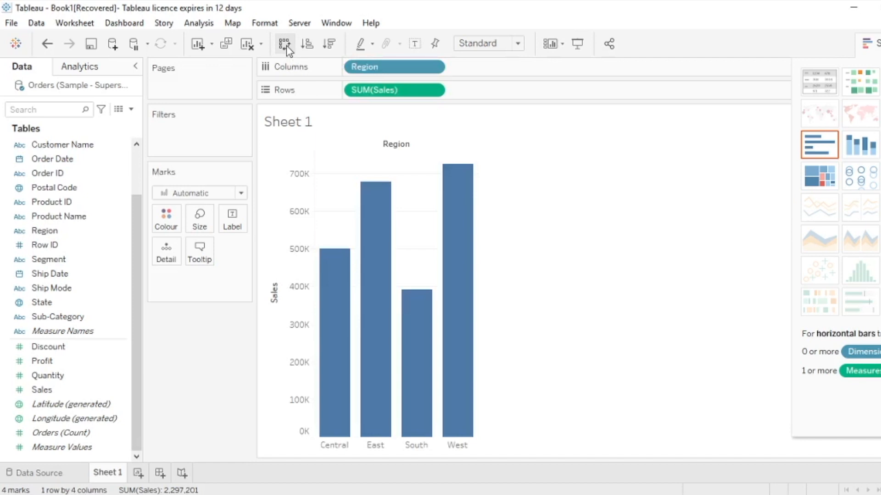
click(286, 45)
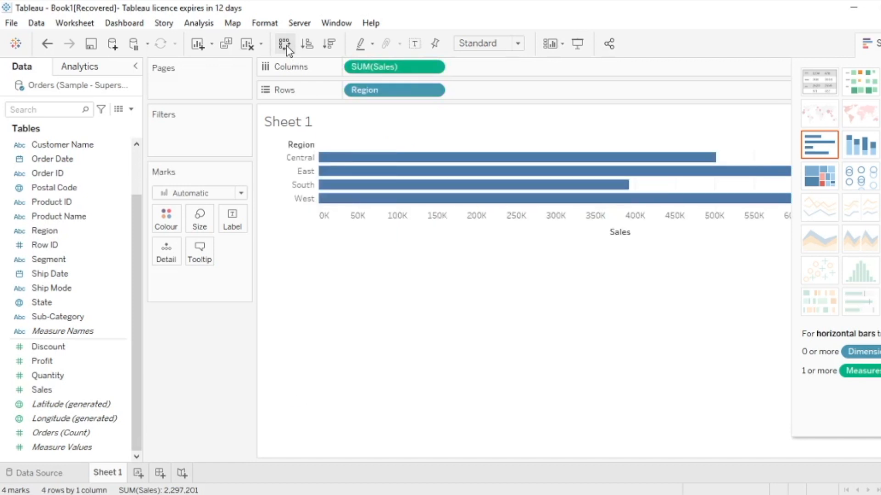
click(286, 46)
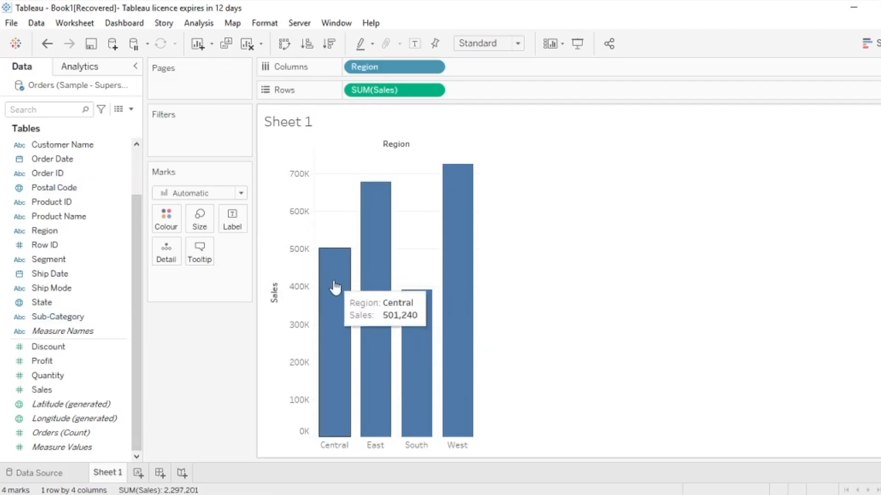
Try colouring the bars by Region, and remove Region from the marks again.
drag(48, 231, 166, 213)
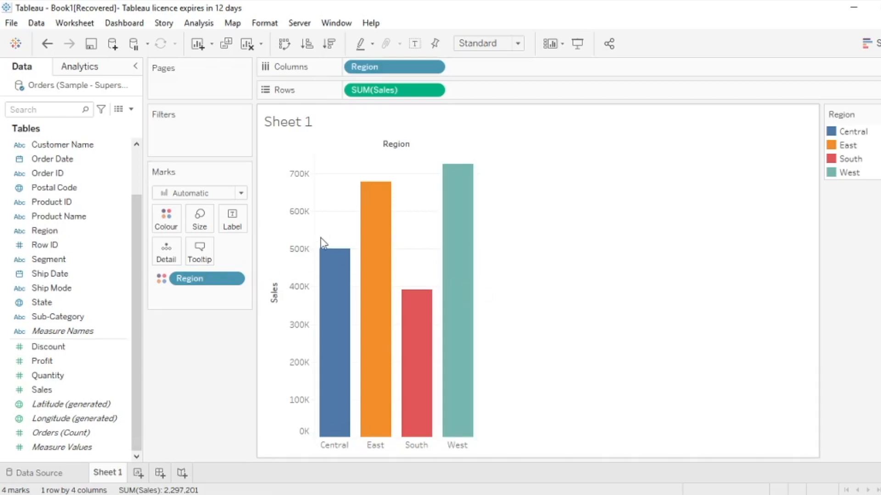
drag(194, 279, 191, 346)
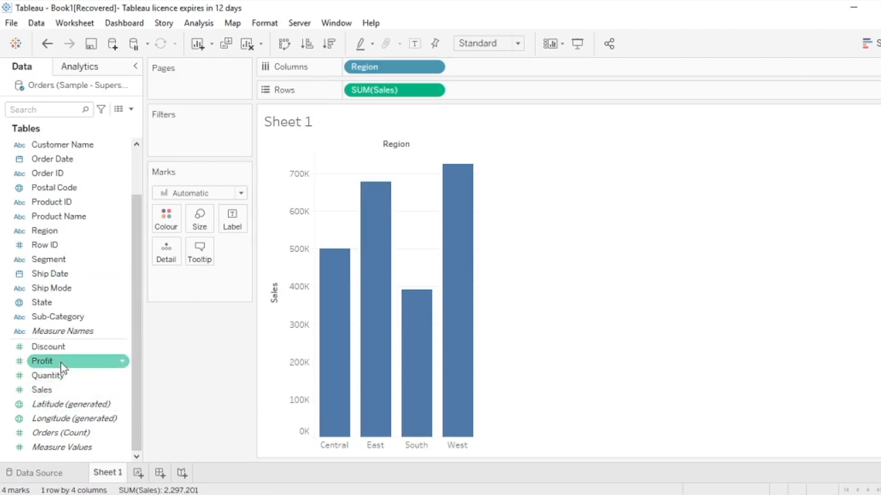
Try colouring the bars by Profit and by Quantity, removing each measure from the marks again.
drag(72, 358, 162, 219)
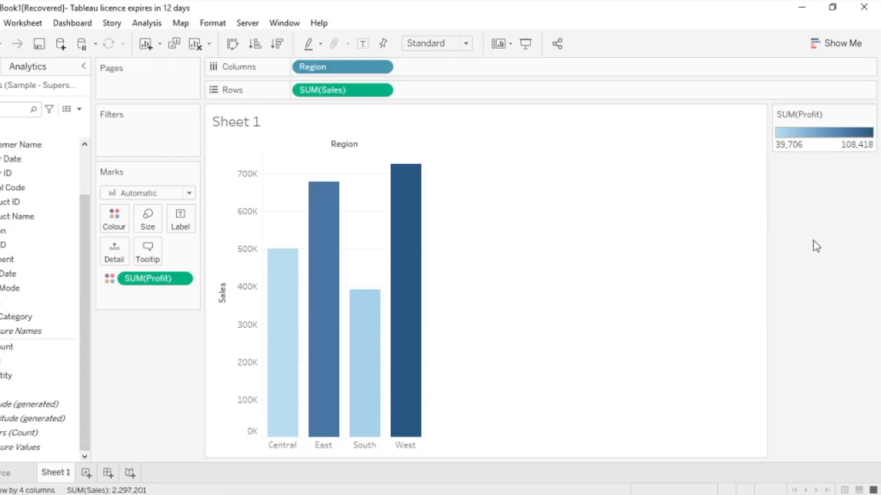
mouse_move(356, 329)
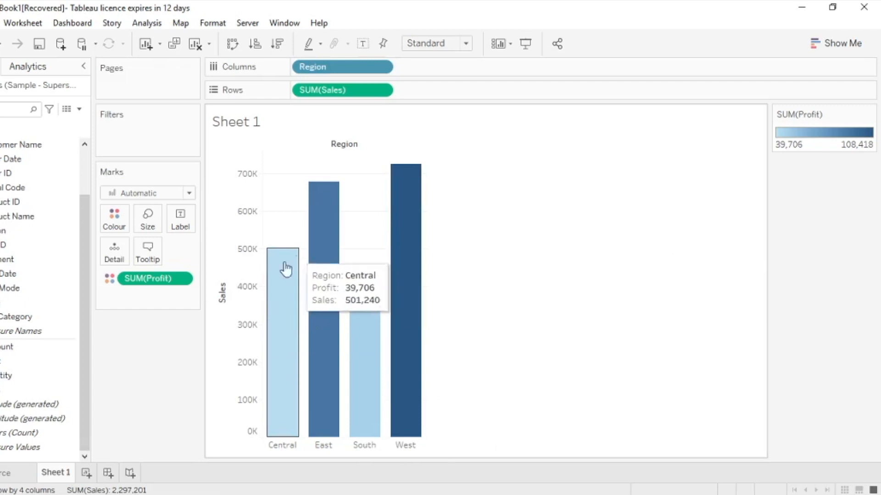
mouse_move(324, 216)
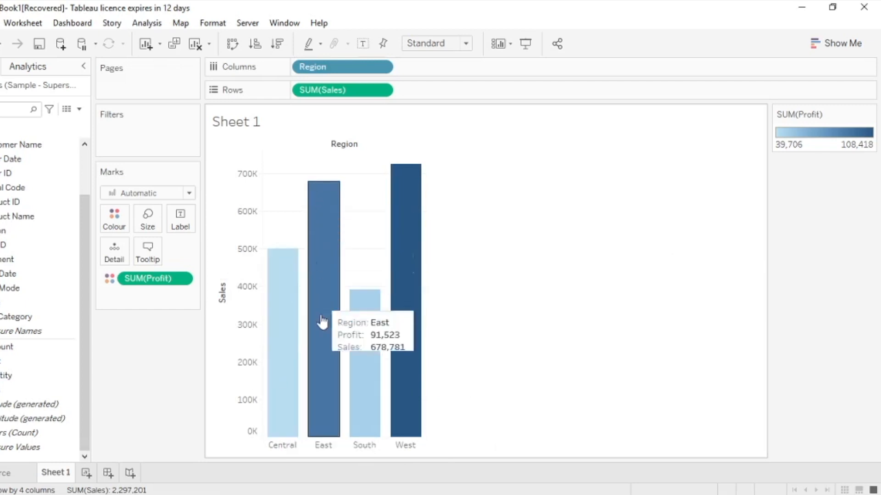
mouse_move(396, 178)
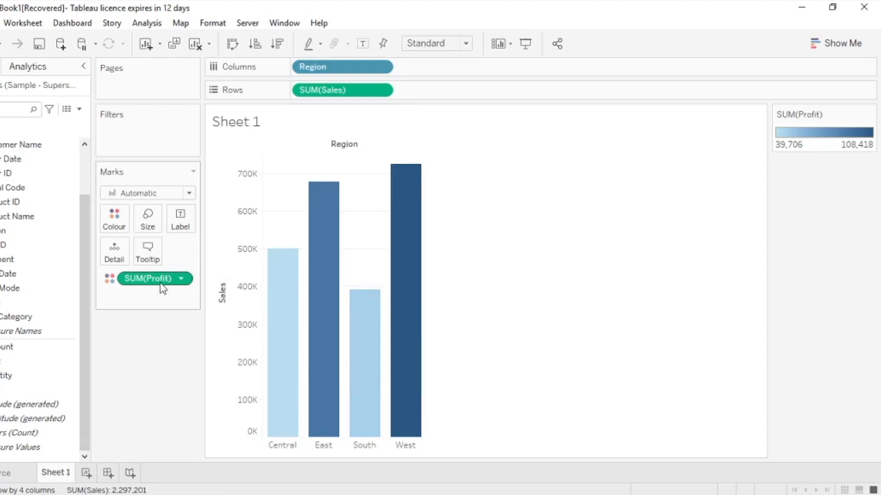
drag(151, 280, 147, 333)
drag(148, 343, 148, 344)
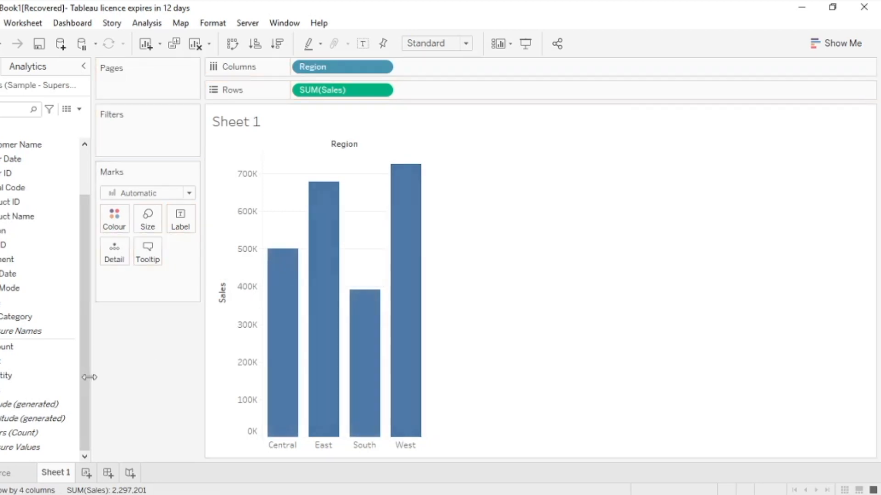
drag(31, 381, 141, 214)
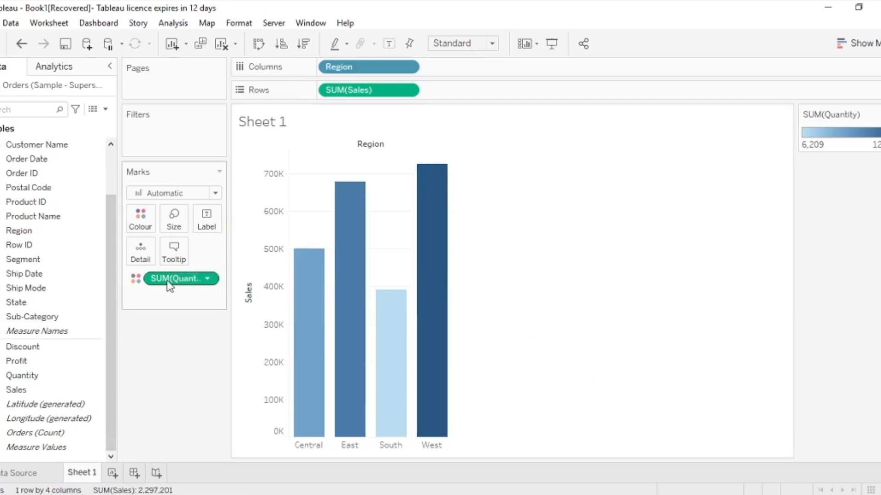
drag(171, 281, 171, 373)
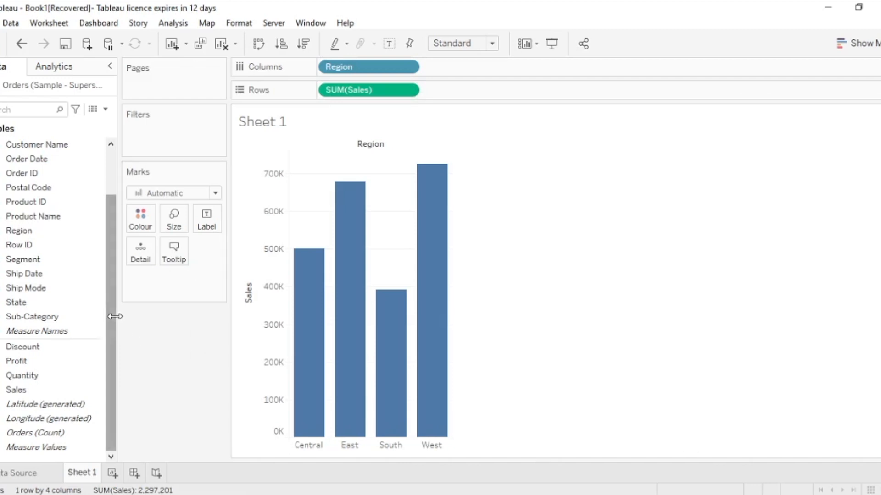
Try colouring the bars by Category, inspect a segment's details, and remove Category from the marks.
scroll(110, 315, up, 2)
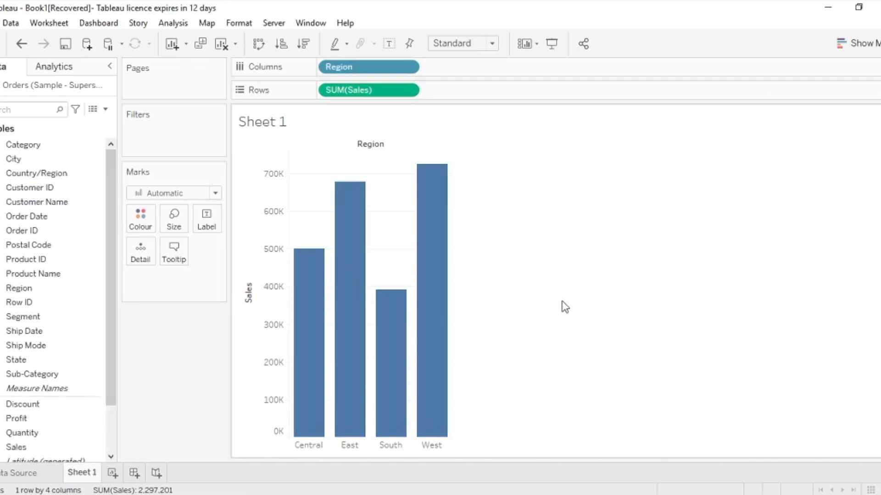
click(21, 149)
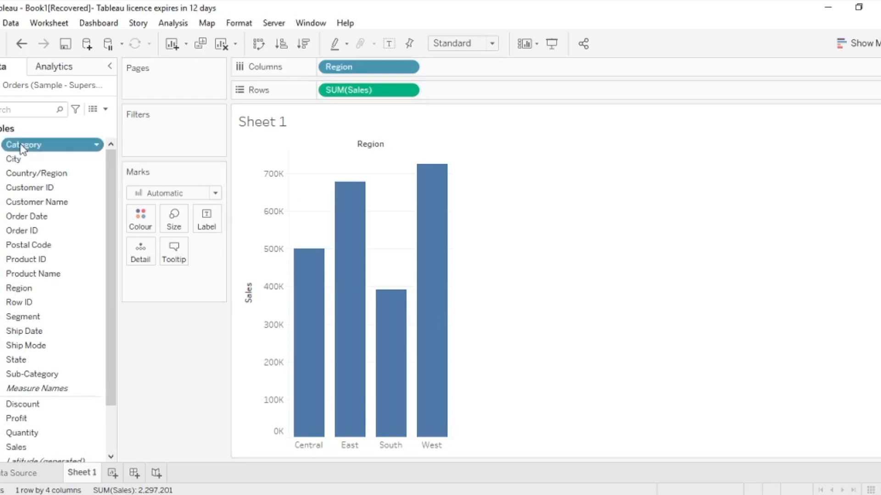
drag(21, 148, 141, 227)
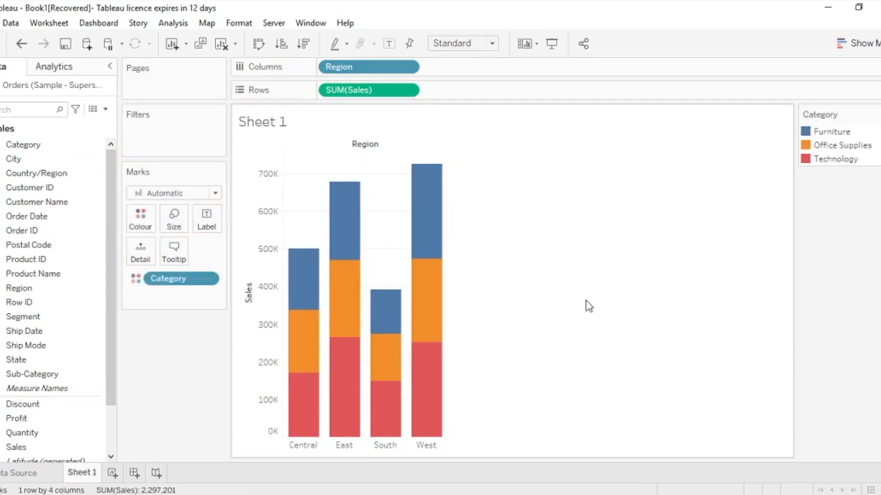
mouse_move(327, 265)
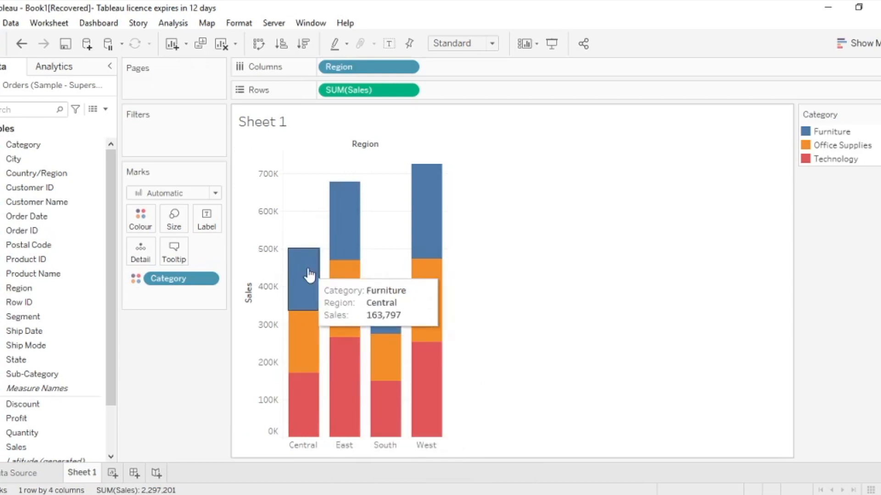
mouse_move(327, 294)
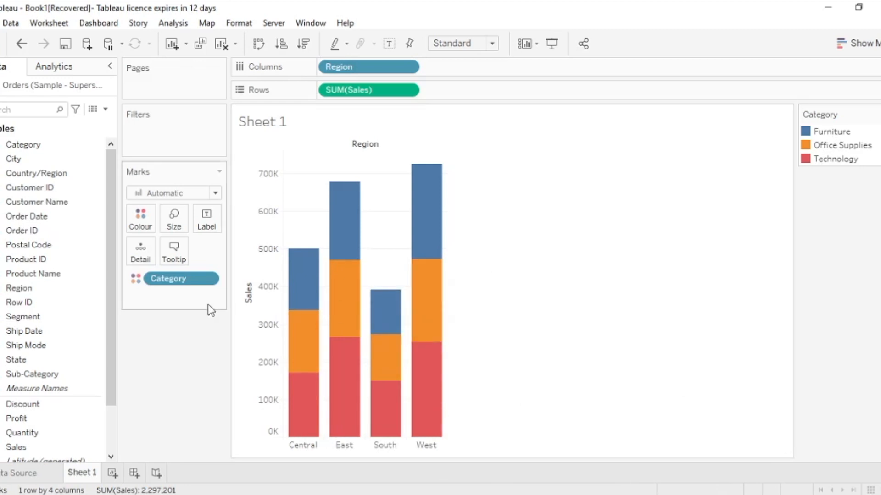
drag(177, 284, 174, 371)
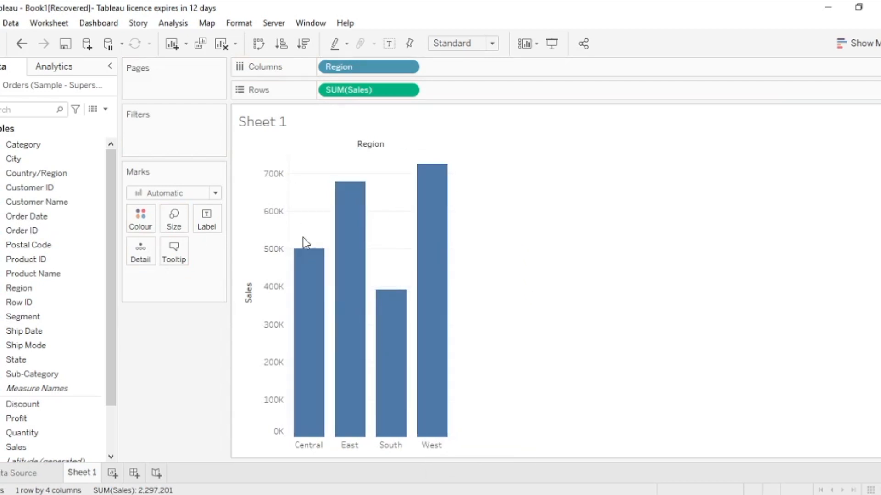
Colour the regional sales bars by Category to stack them, and inspect individual segments.
drag(25, 145, 147, 227)
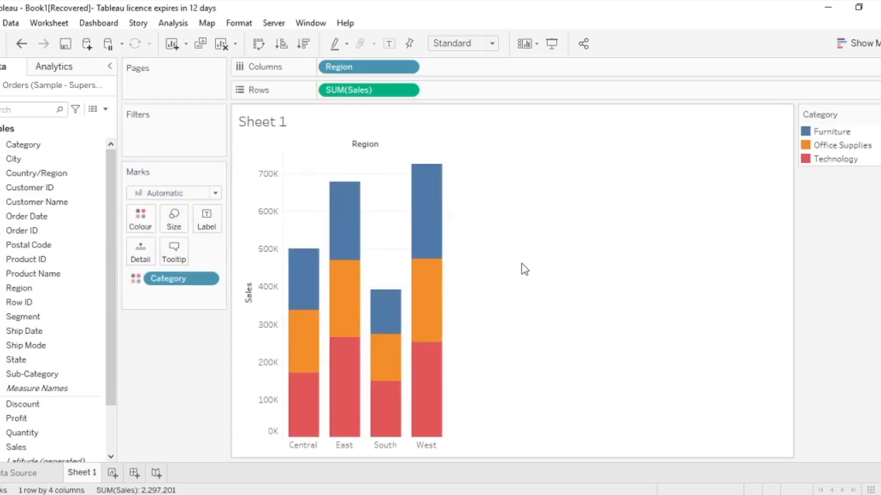
mouse_move(345, 357)
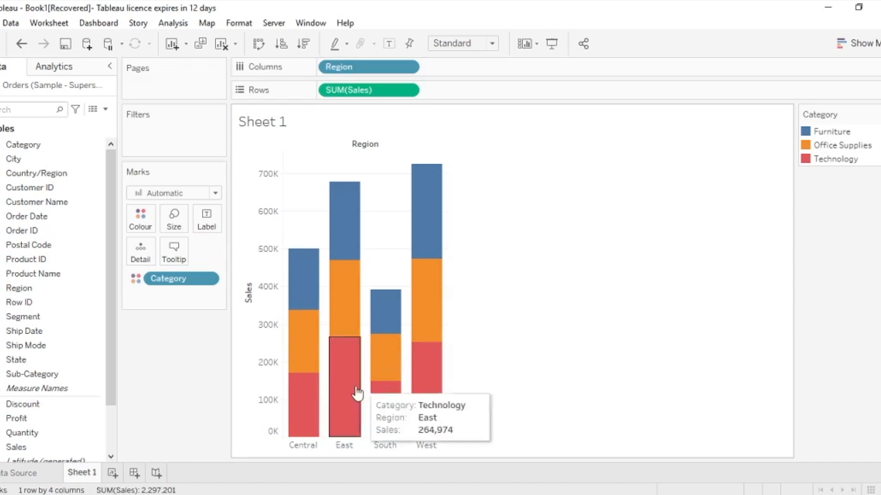
mouse_move(295, 419)
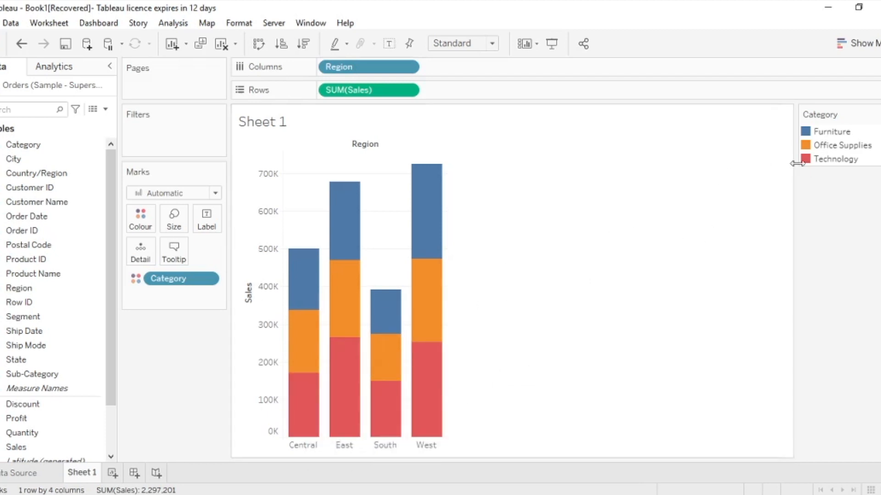
mouse_move(381, 392)
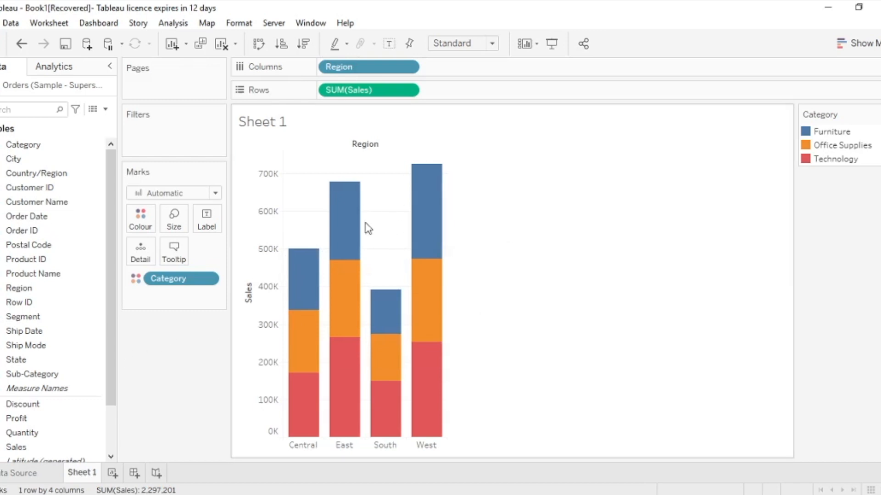
Try labelling the stacked segments with Sales and with Quantity, removing each label field again.
drag(110, 343, 107, 383)
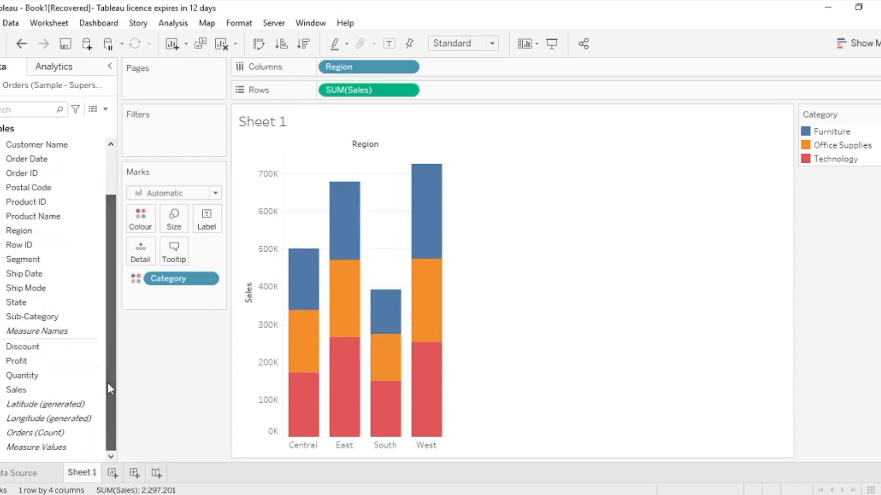
drag(33, 391, 210, 216)
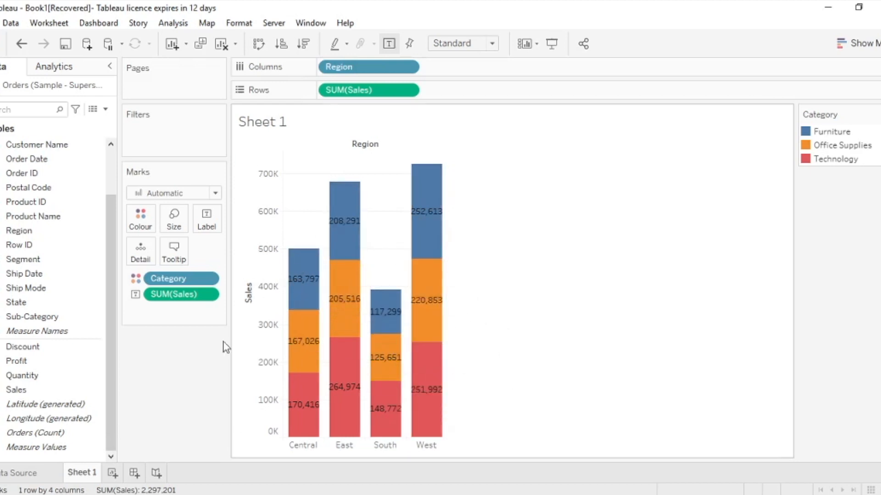
drag(171, 295, 166, 375)
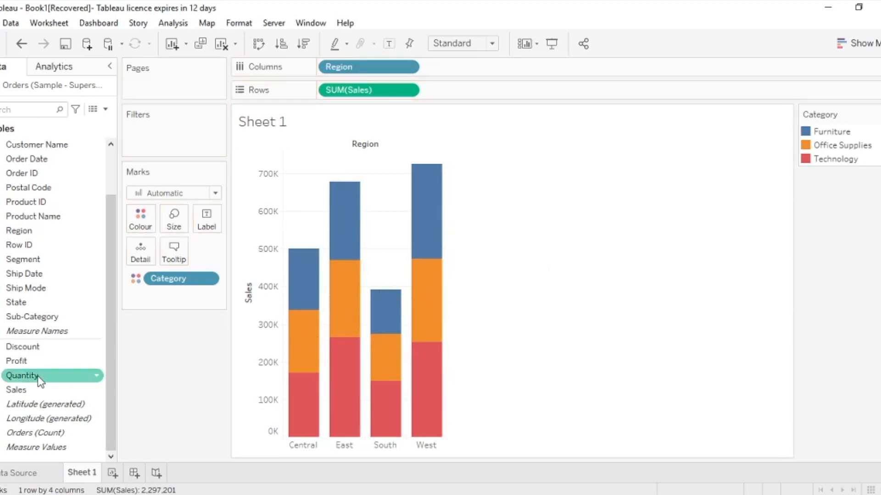
drag(39, 380, 205, 220)
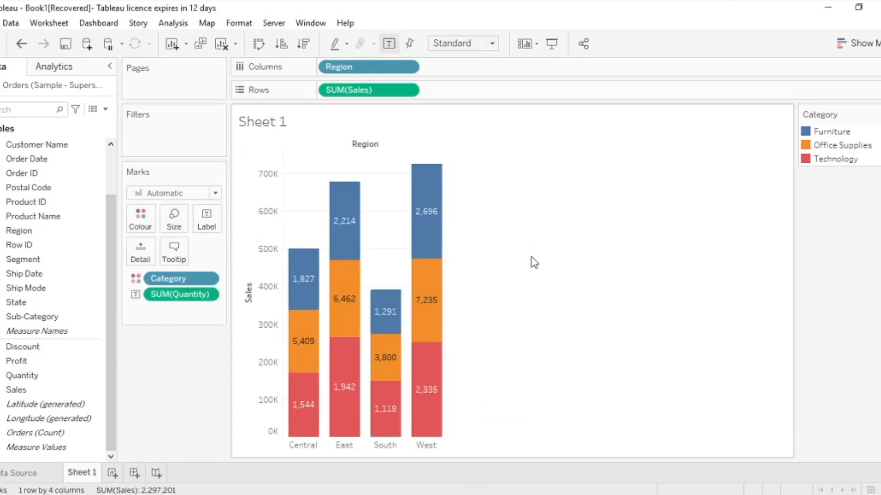
drag(175, 294, 141, 367)
Label the stacked segments with Profit and inspect the Office Supplies segment of the West bar.
drag(16, 361, 213, 227)
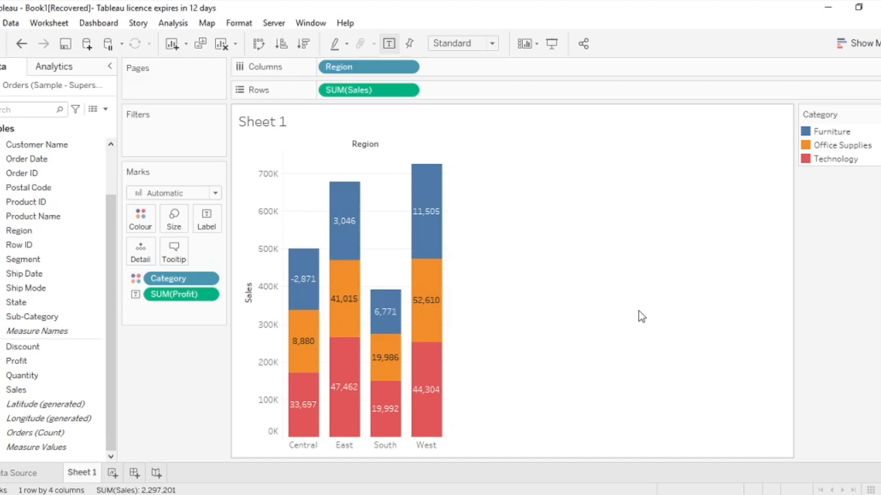
mouse_move(446, 311)
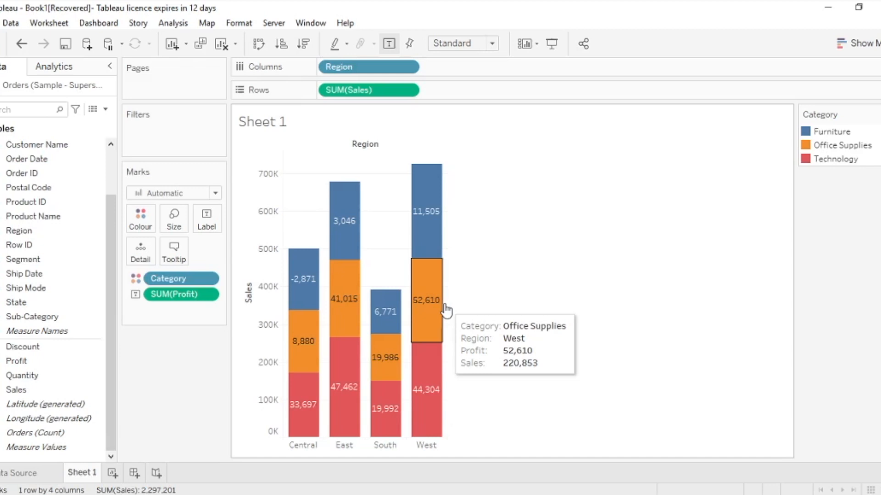
Remove the Profit labels and Category colouring, and add Category after Region in Columns to compare side-by-side bars.
drag(181, 295, 180, 376)
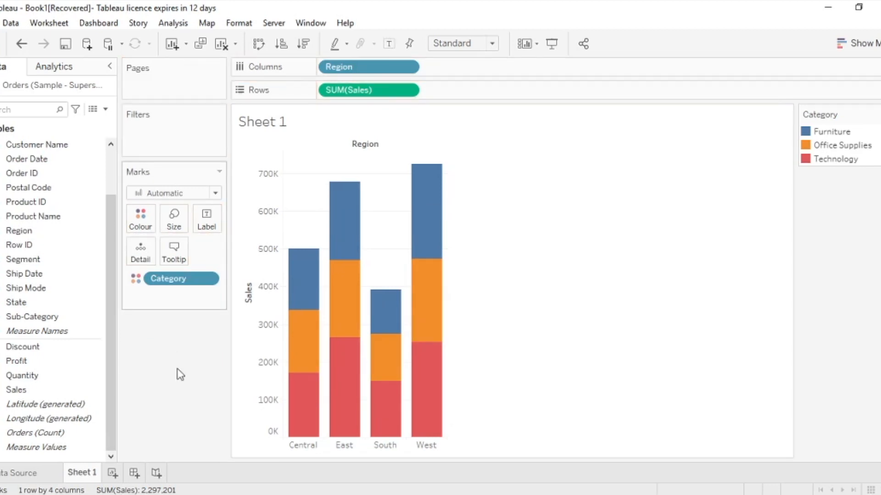
drag(171, 281, 169, 383)
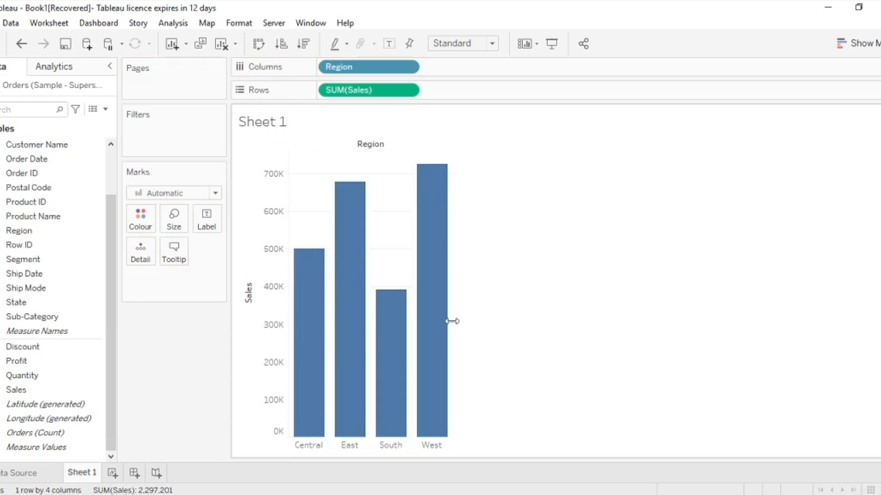
scroll(108, 261, up, 1)
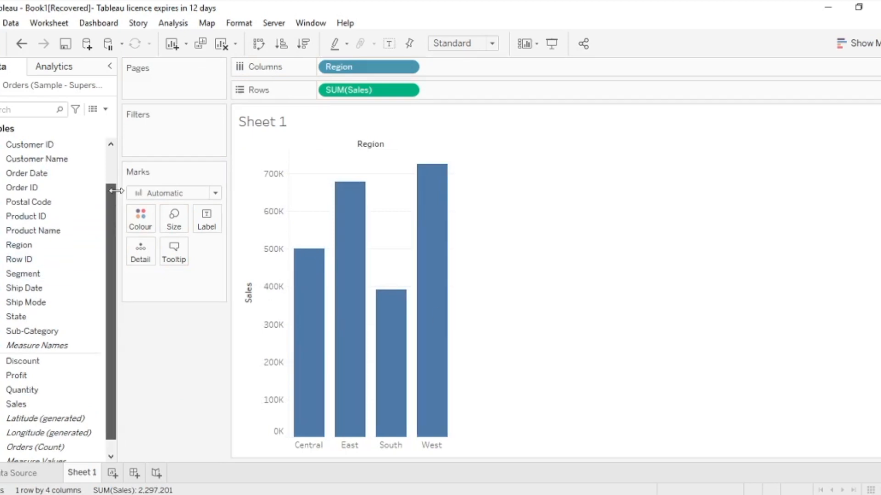
scroll(80, 163, up, 3)
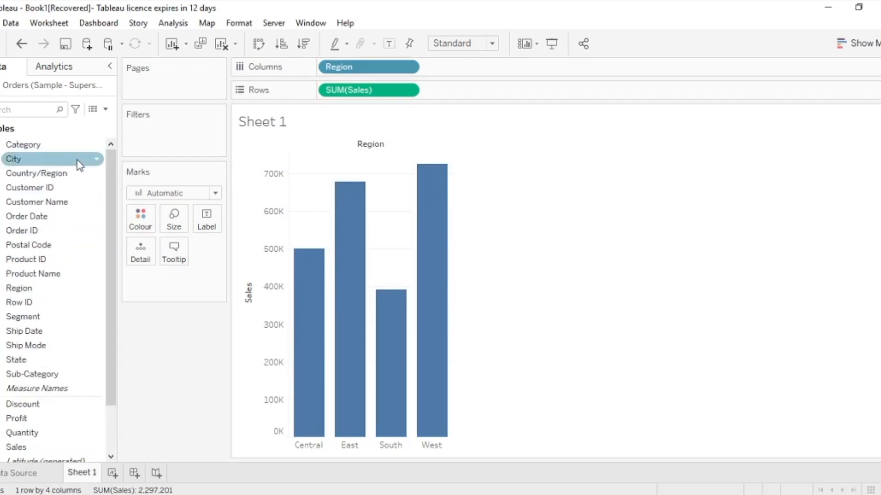
mouse_move(46, 145)
mouse_down()
mouse_move(131, 169)
mouse_move(268, 134)
mouse_move(450, 69)
mouse_up()
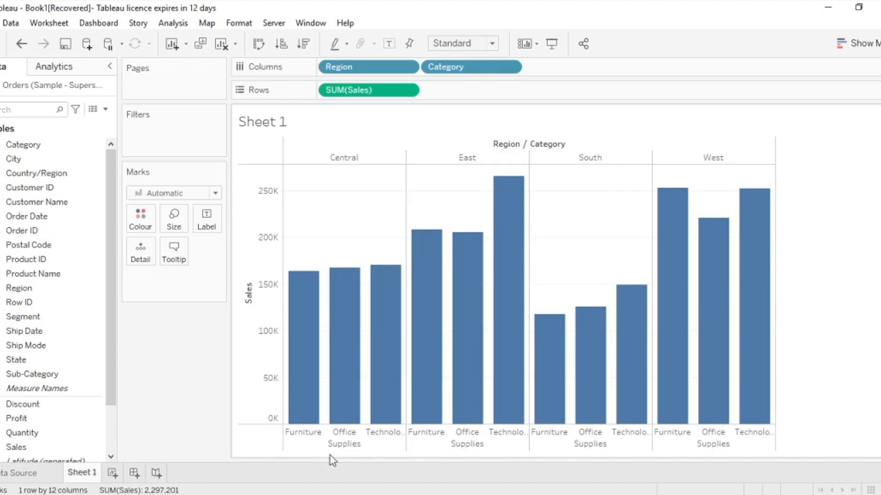
mouse_move(371, 315)
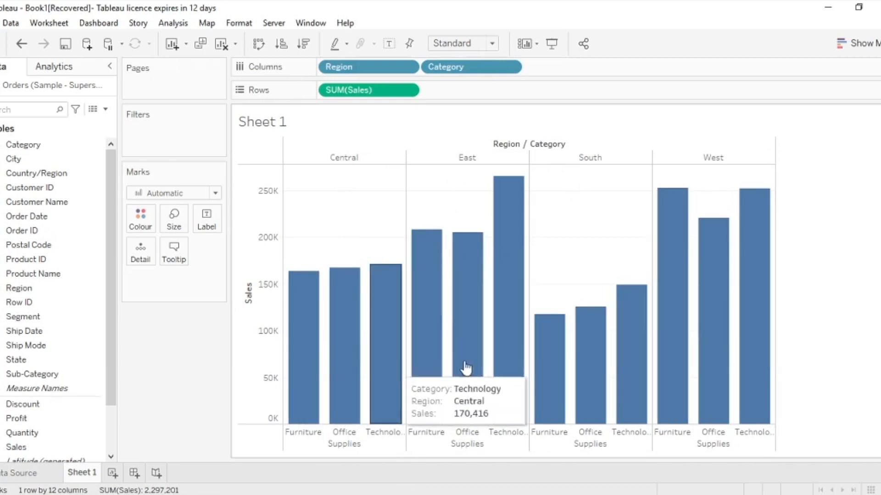
mouse_move(463, 354)
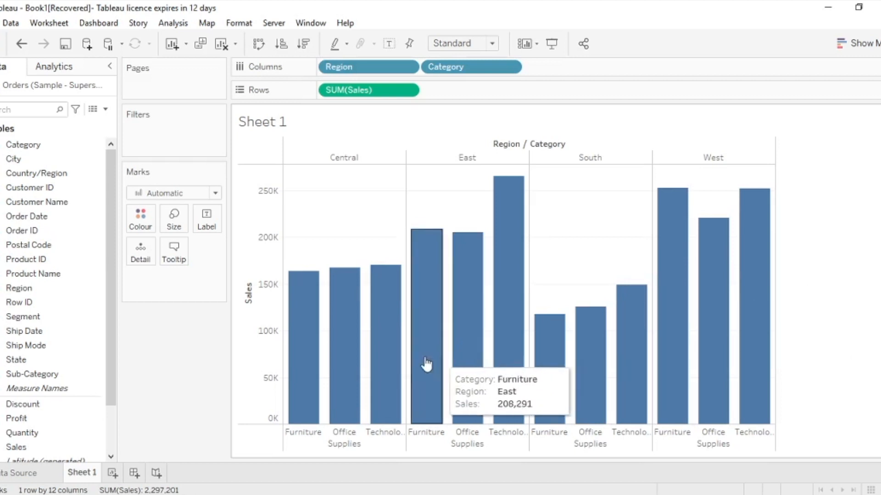
mouse_move(401, 275)
mouse_move(745, 260)
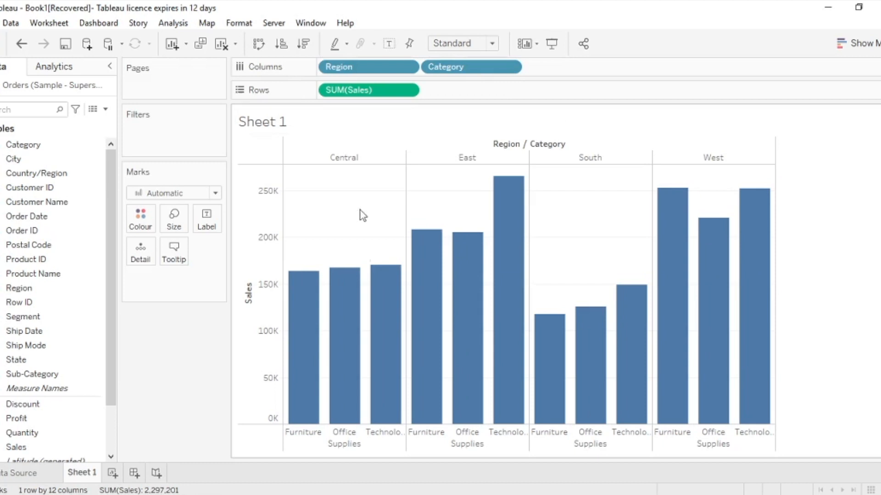
mouse_move(494, 207)
Move Category from Columns to Rows ahead of Sales, and colour the bars by Profit.
drag(448, 67, 324, 95)
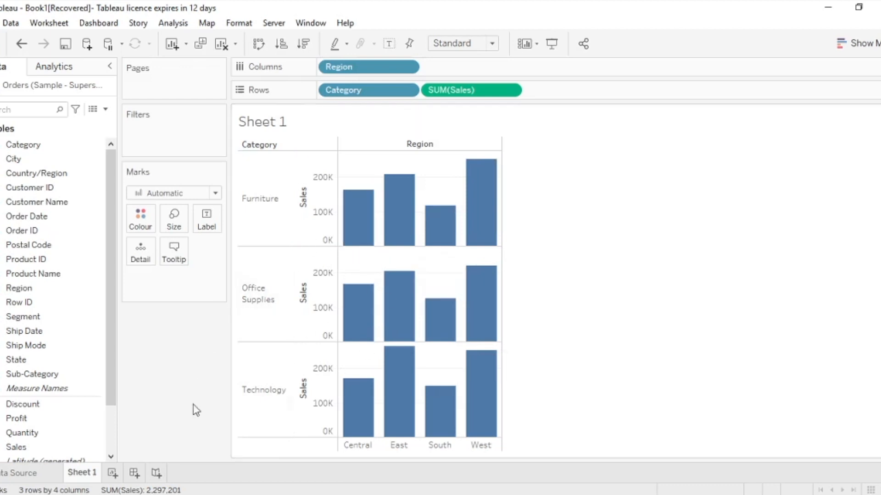
drag(25, 418, 142, 224)
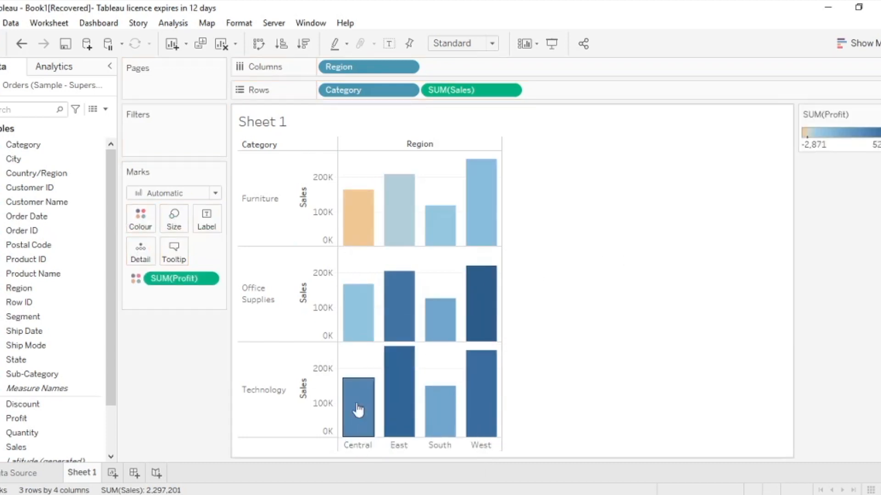
mouse_move(358, 219)
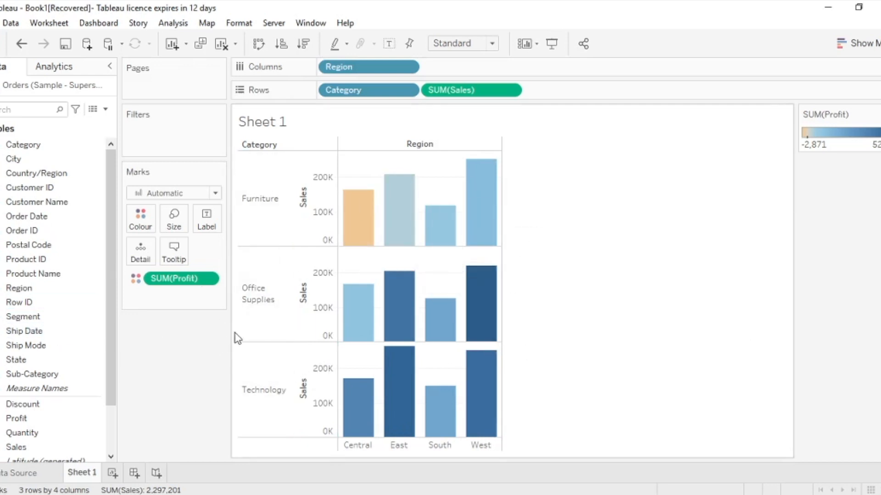
Show a filter for the Segment field beside the chart.
click(82, 323)
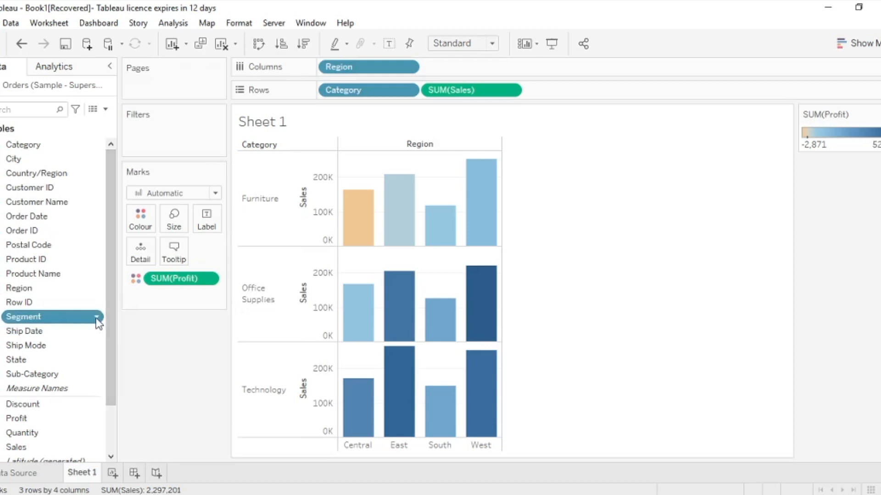
click(97, 318)
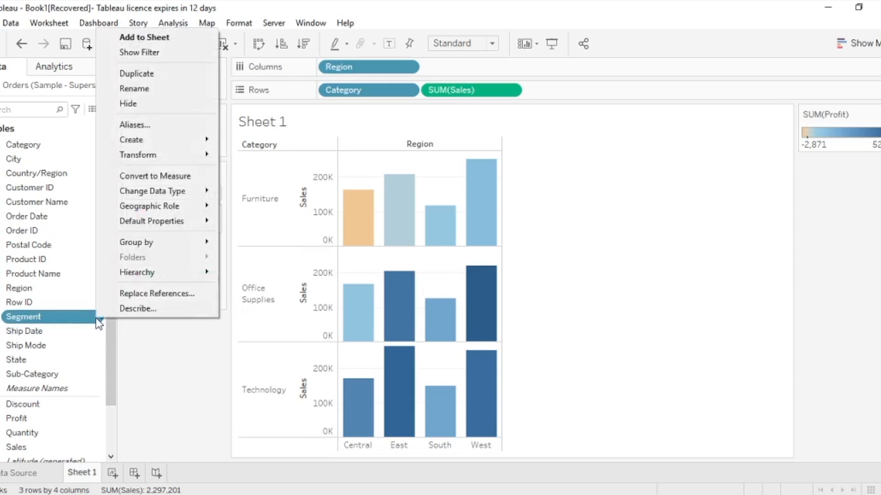
click(145, 52)
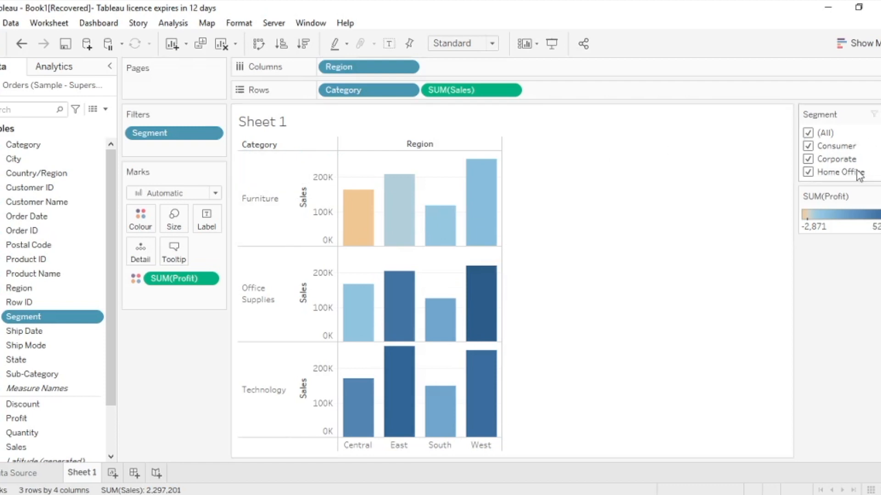
Filter the chart to the Consumer segment alone, switch to Corporate alone, and restore all segments.
click(808, 134)
click(808, 146)
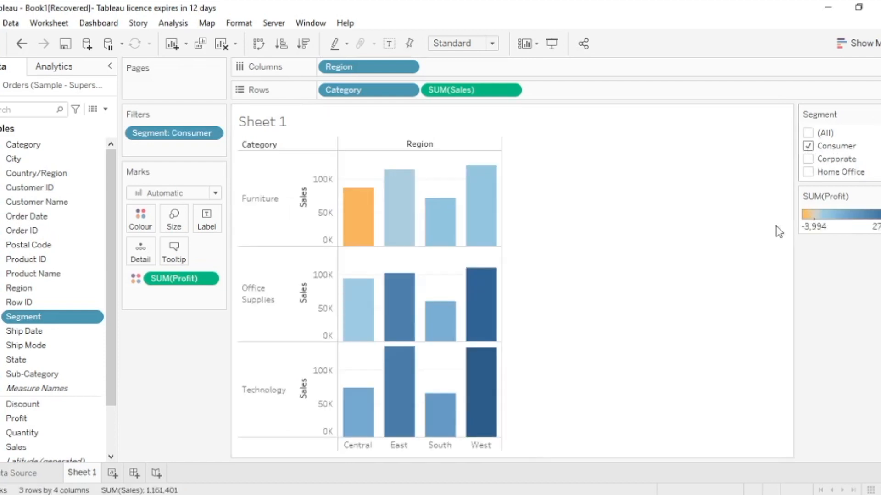
click(808, 146)
click(809, 160)
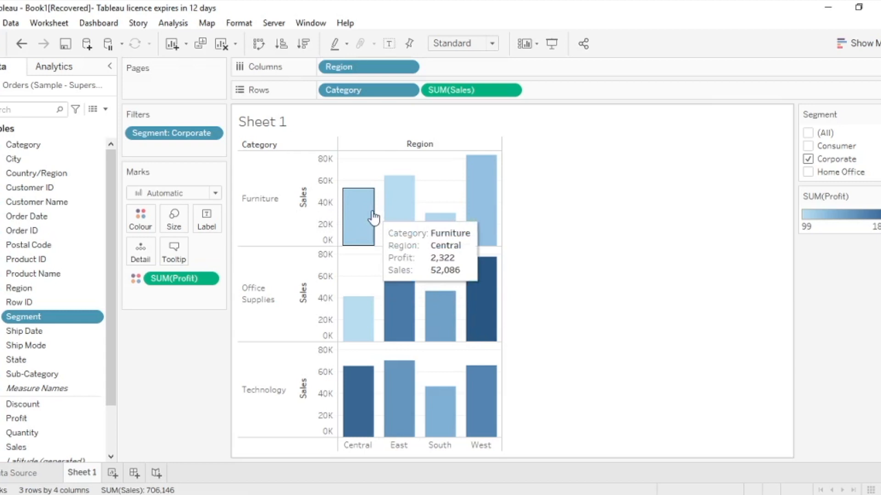
click(809, 133)
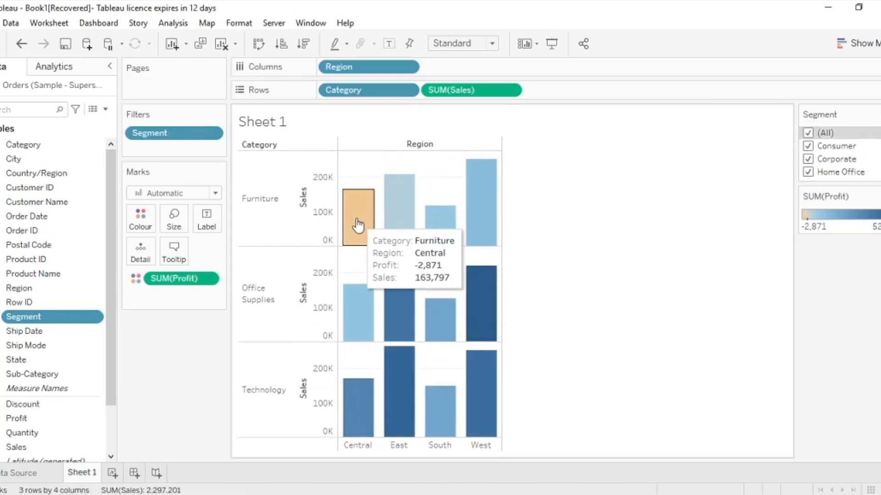
Filter the chart by Consumer, Corporate and Home Office one at a time, and bring back all segments.
click(808, 133)
click(809, 146)
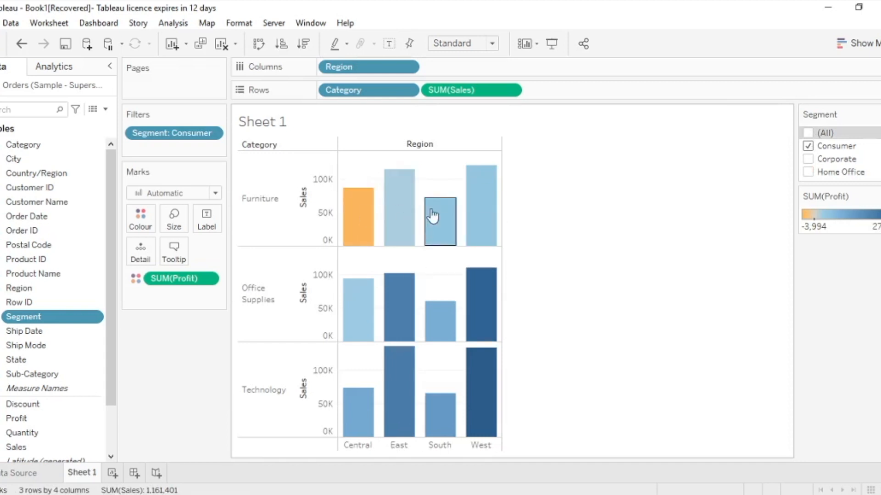
click(809, 146)
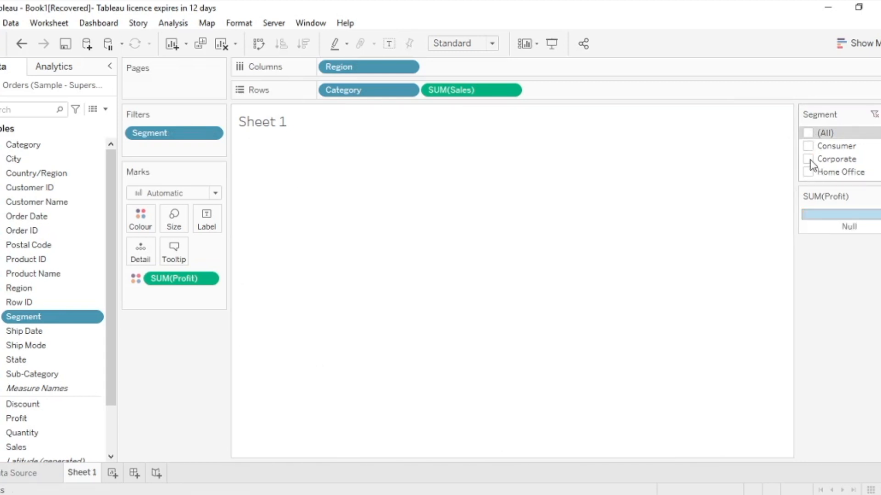
click(809, 159)
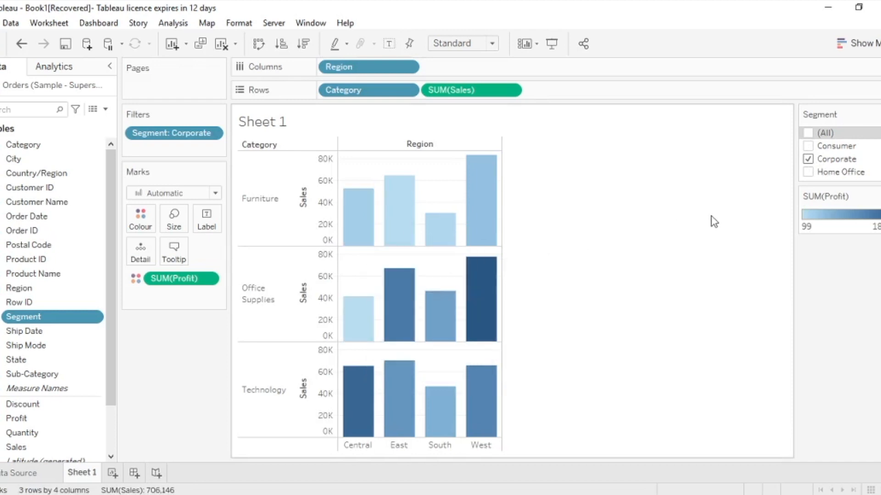
click(808, 159)
click(808, 172)
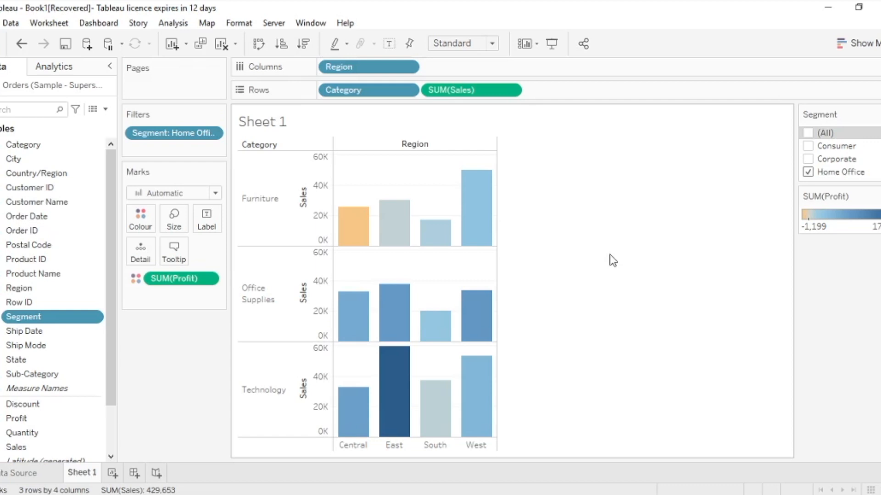
click(808, 133)
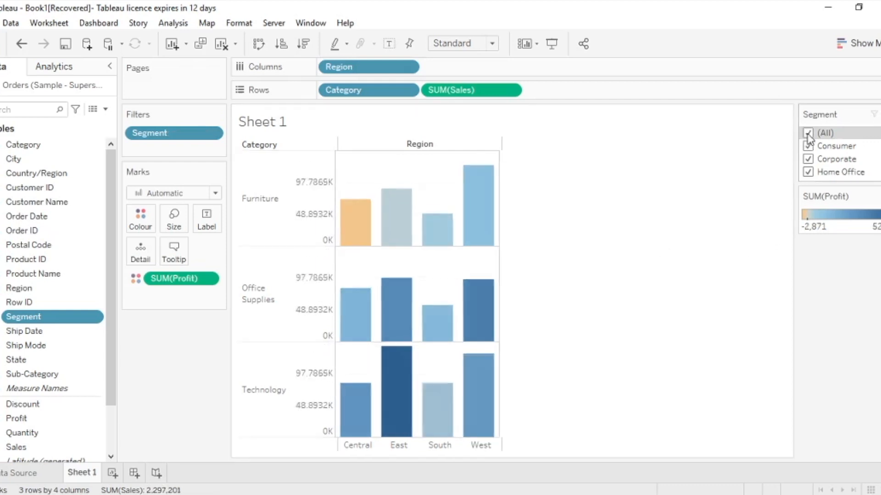
mouse_move(356, 397)
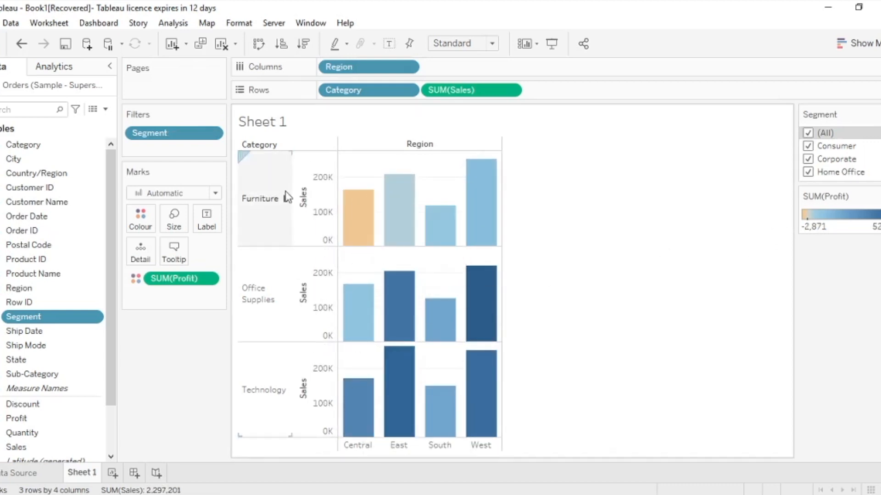
mouse_move(341, 211)
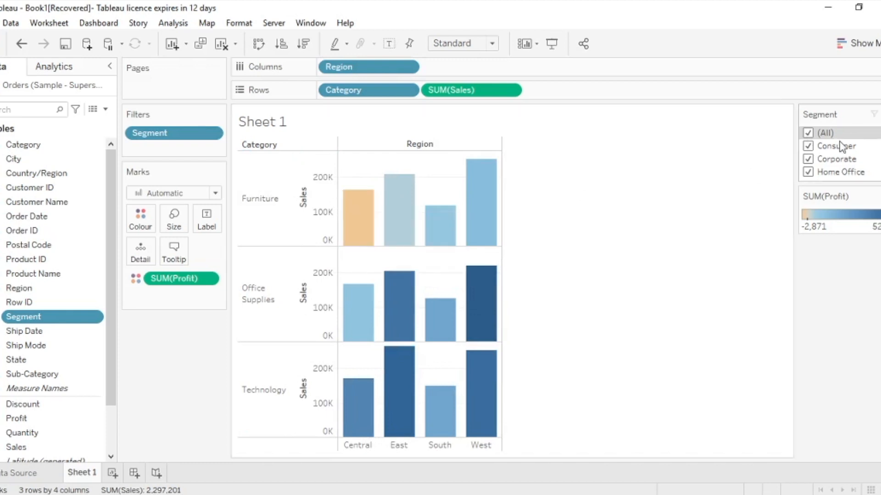
Filter the chart to Corporate alone, and switch the selection to Consumer and Home Office together.
click(808, 134)
click(817, 159)
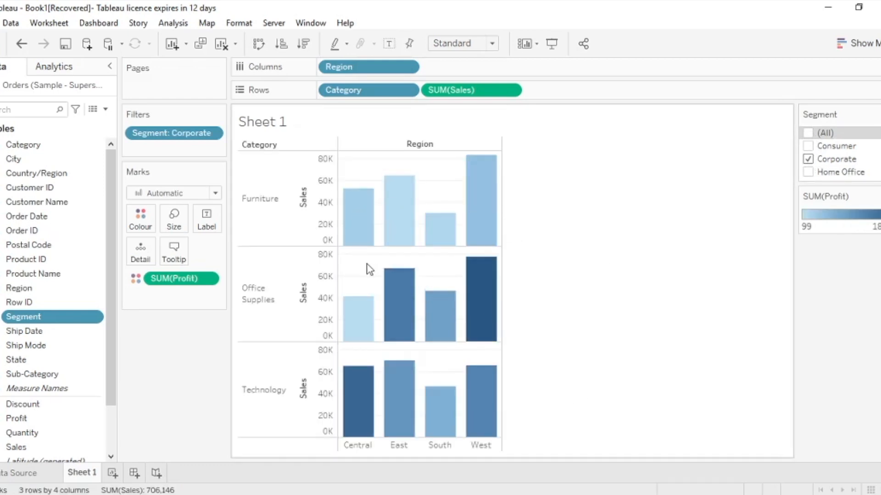
click(808, 160)
click(808, 146)
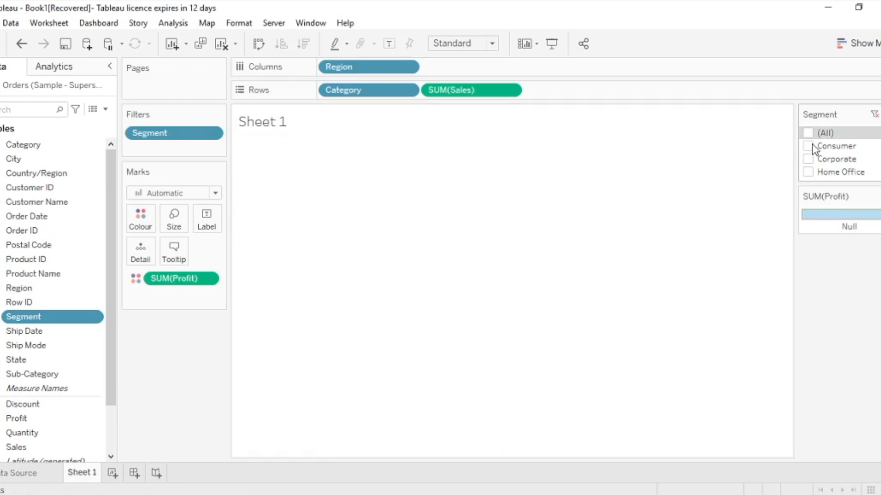
click(808, 172)
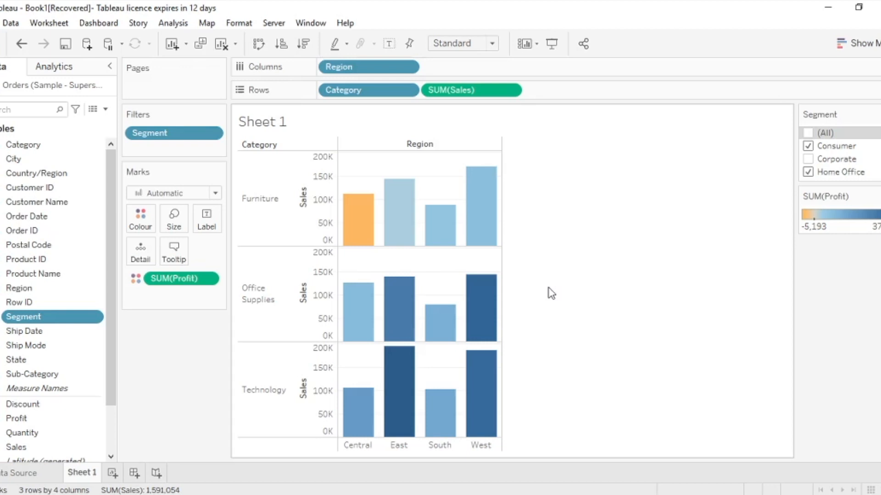
Remove Category from Rows and the Profit colouring from the bars, and include all segments in the filter.
drag(373, 88, 191, 337)
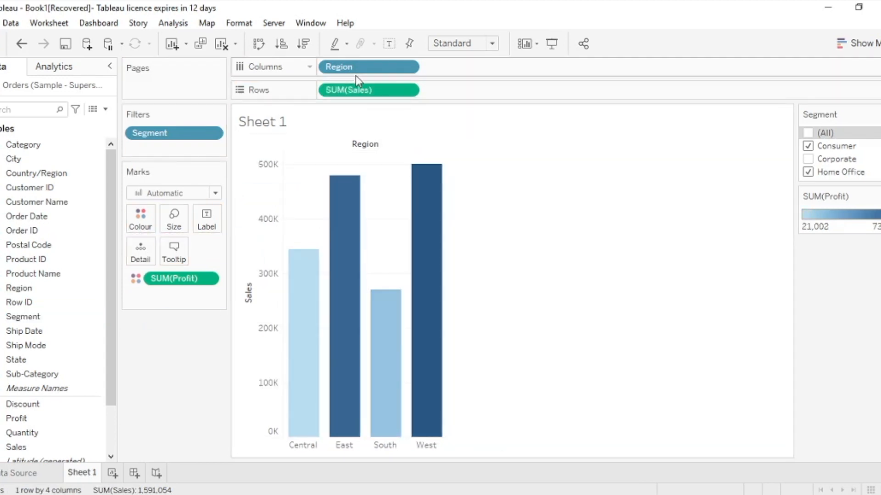
drag(204, 281, 183, 361)
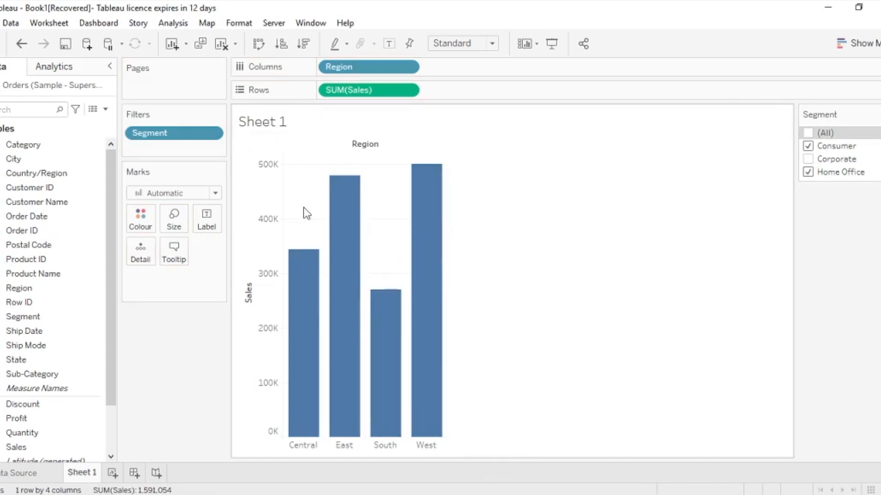
click(812, 134)
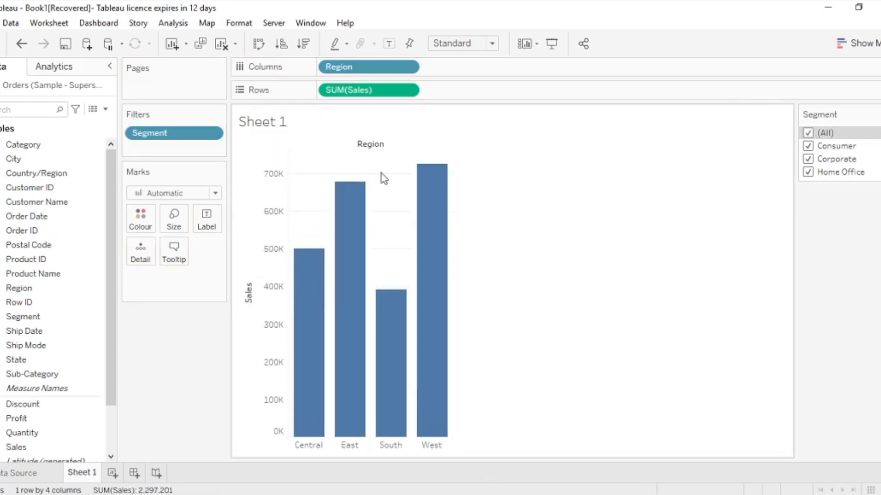
Try the Segment filter on the regional bars with Home Office alone, clear it, and reselect all segments.
click(809, 146)
click(808, 160)
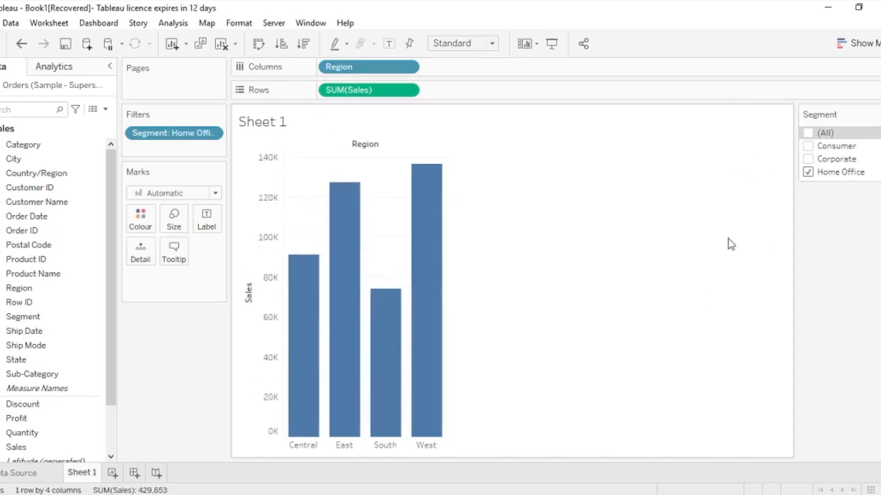
click(808, 172)
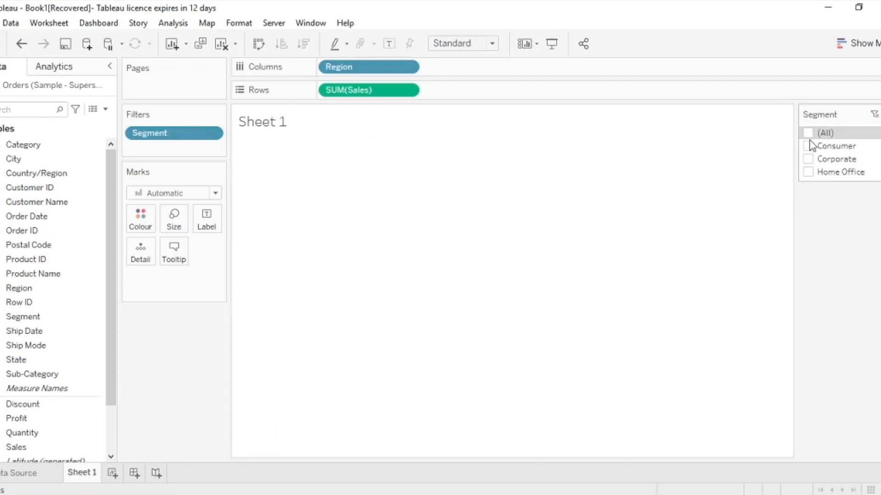
click(808, 146)
click(808, 132)
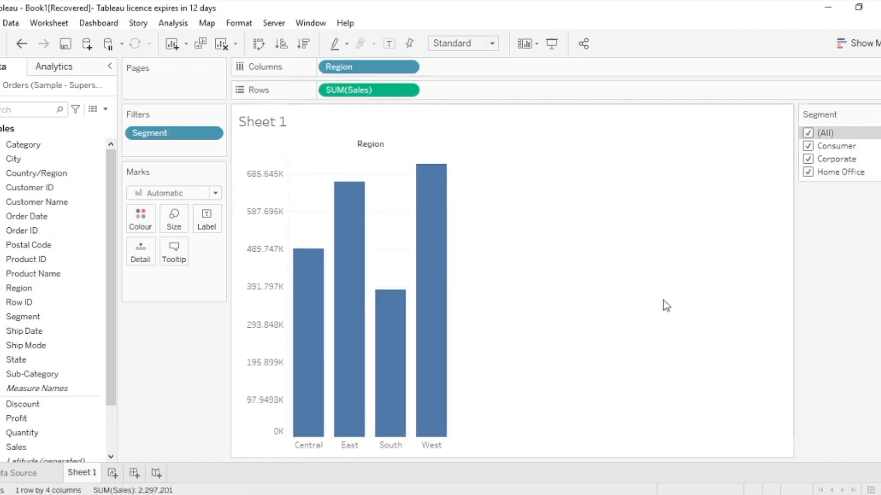